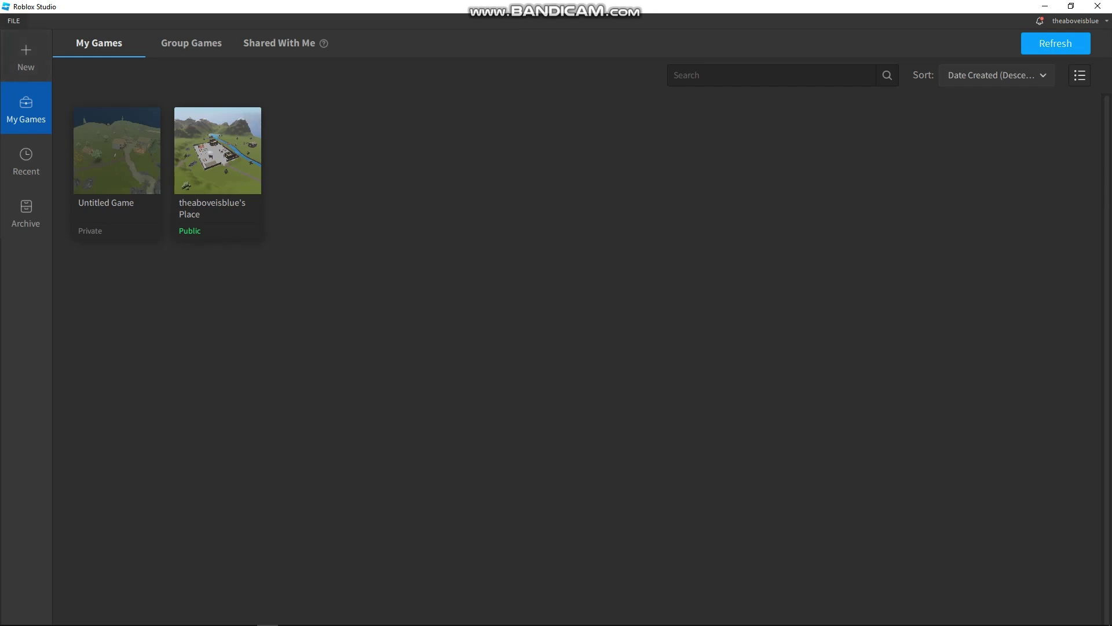
- Show the FILE menu's Advanced submenu with its plugin management option
{"action": "left_click", "coordinate": [14, 20]}
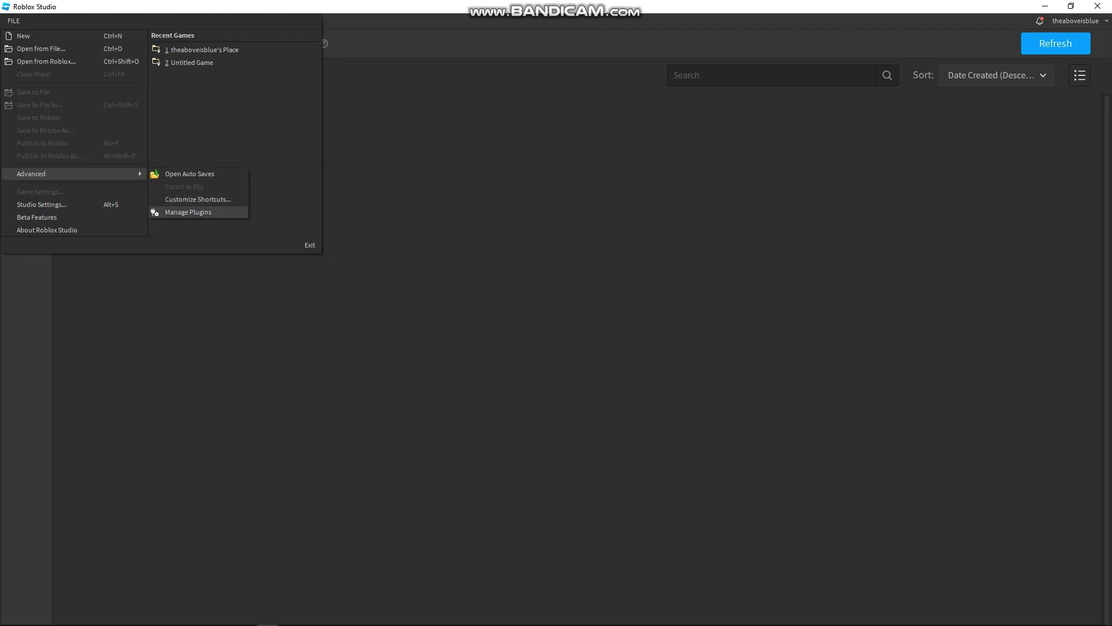
- In Manage Plugins, switch the Rain Plugin off and then back on
{"action": "left_click", "coordinate": [188, 213]}
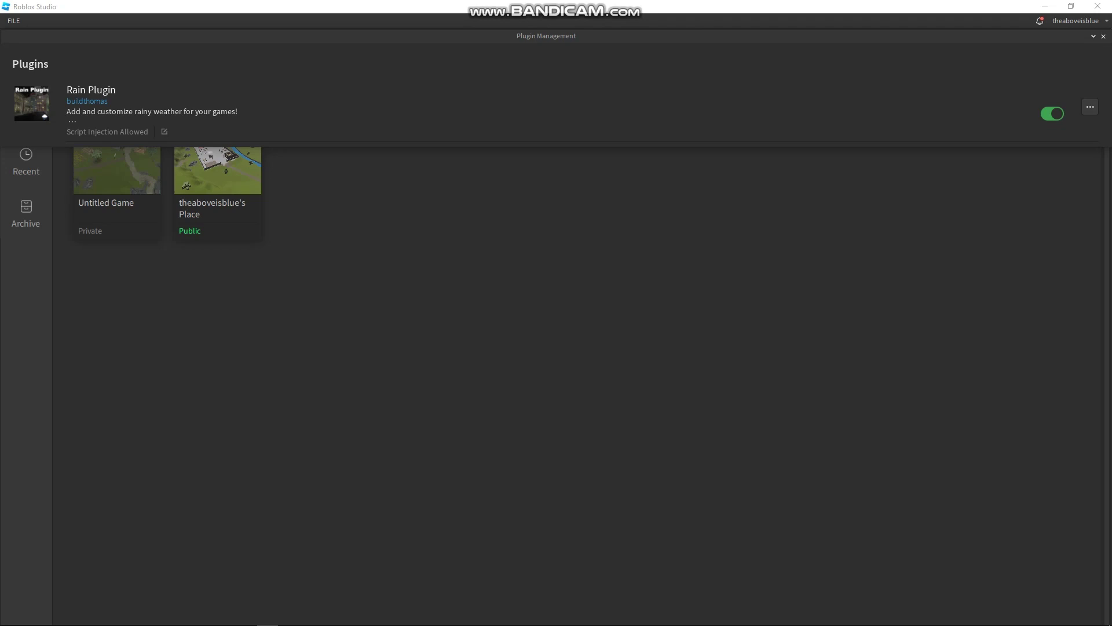
{"action": "left_click", "coordinate": [1052, 113]}
{"action": "left_click", "coordinate": [1052, 114]}
- Close the Plugin Management panel to return to My Games
{"action": "left_click", "coordinate": [1103, 35]}
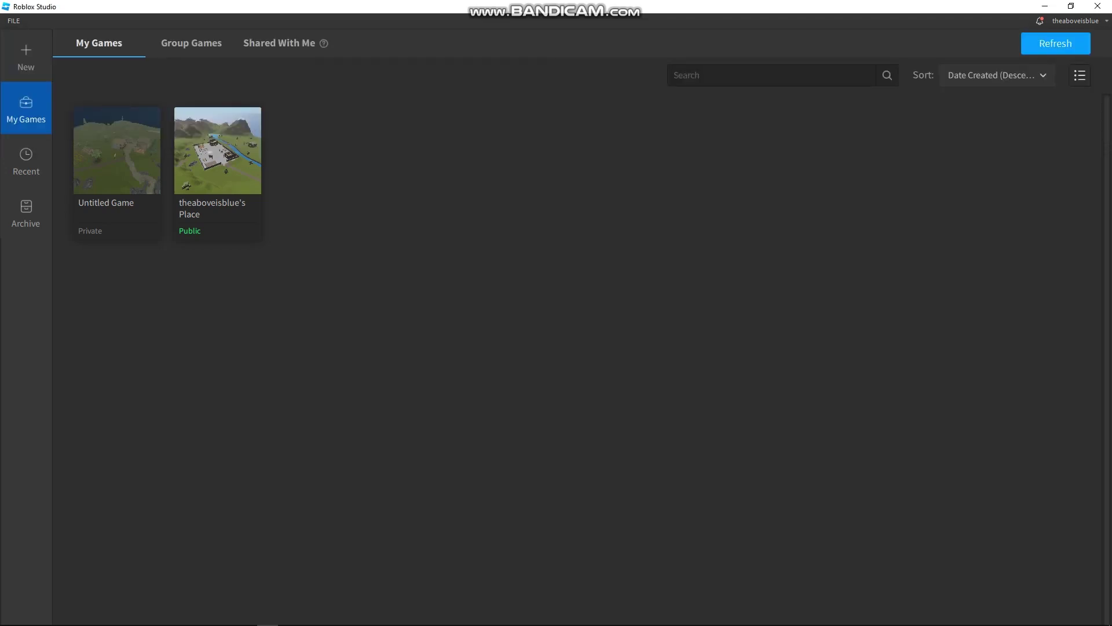